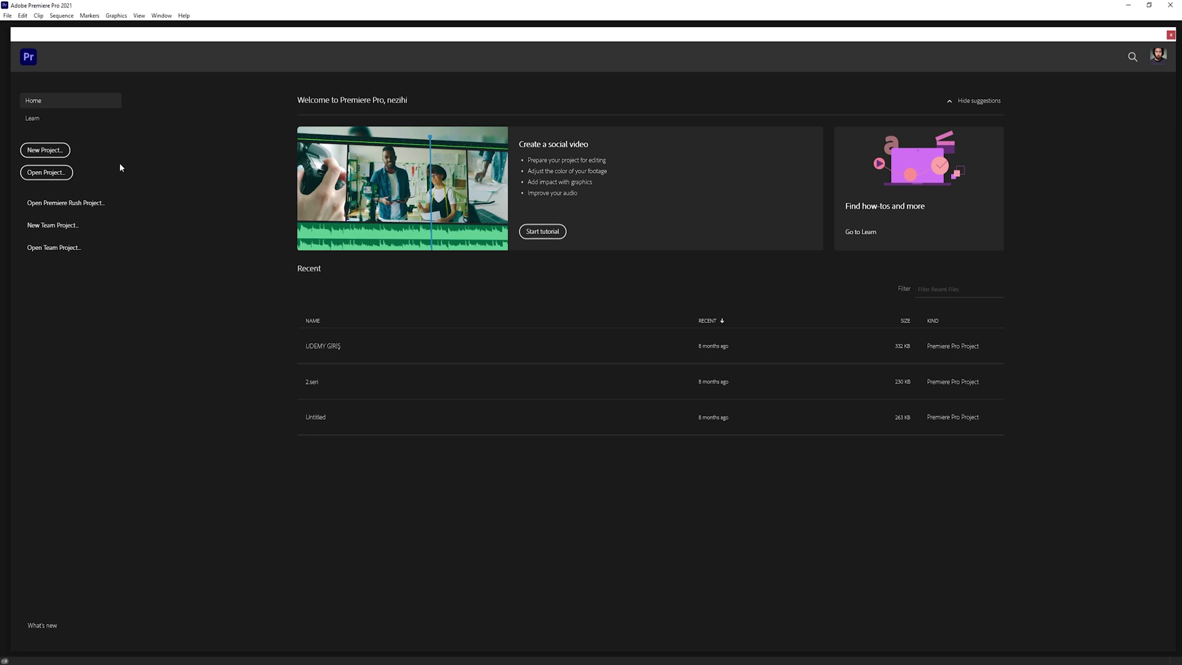
Create a new project named "ses senkronu" stored in the ADOBE ILLUSTARATOR 1 folder on the desktop.
left_click(52, 151)
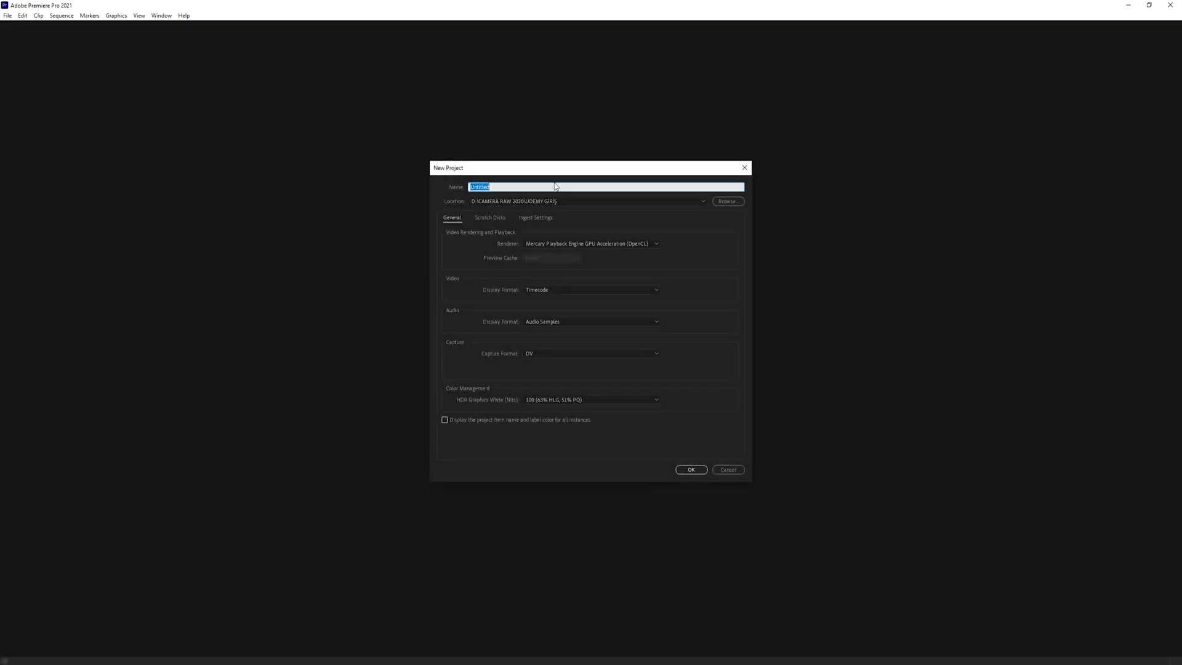
type("ses senkronu")
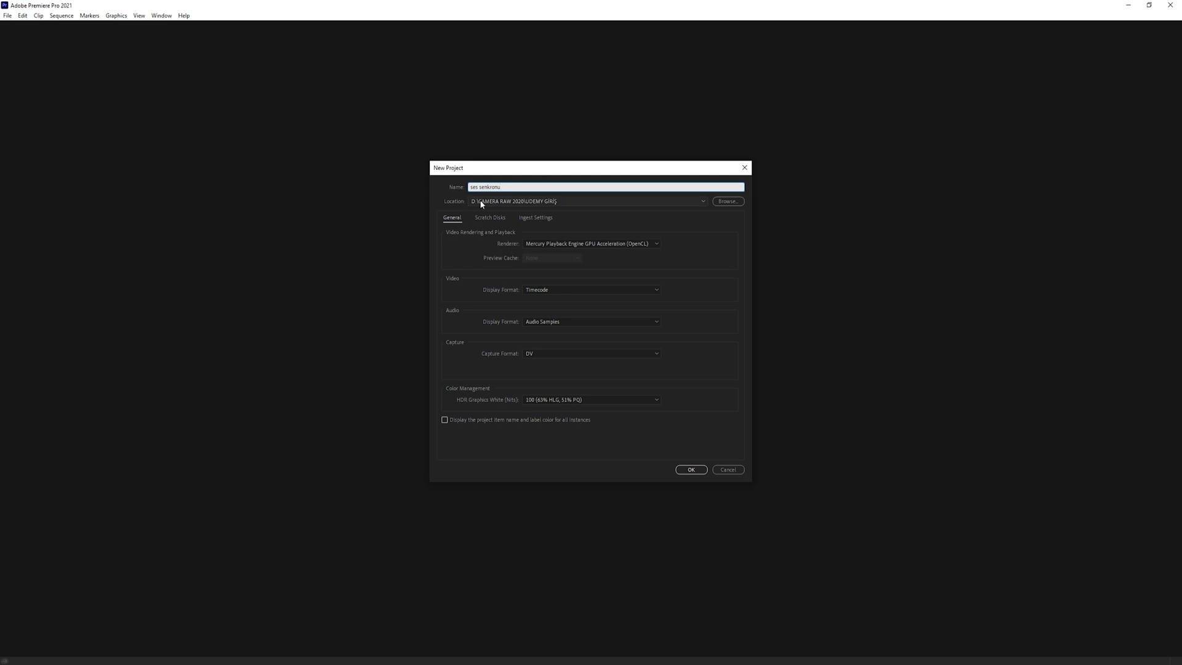
left_click(731, 202)
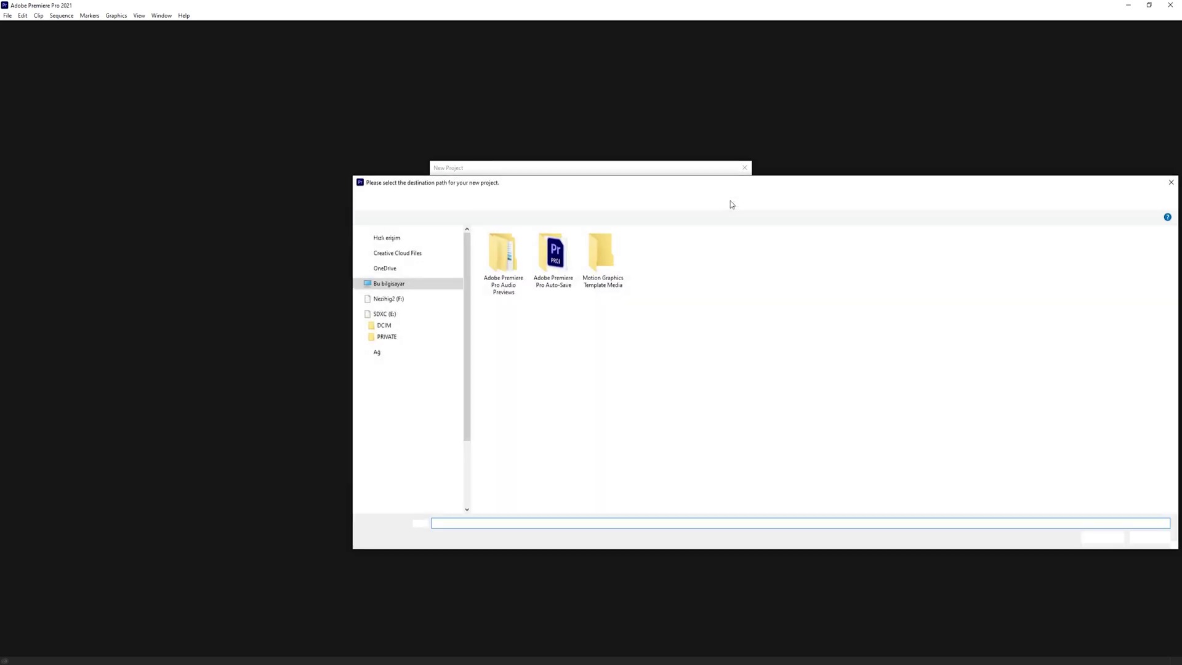
left_click_drag(614, 190, 548, 191)
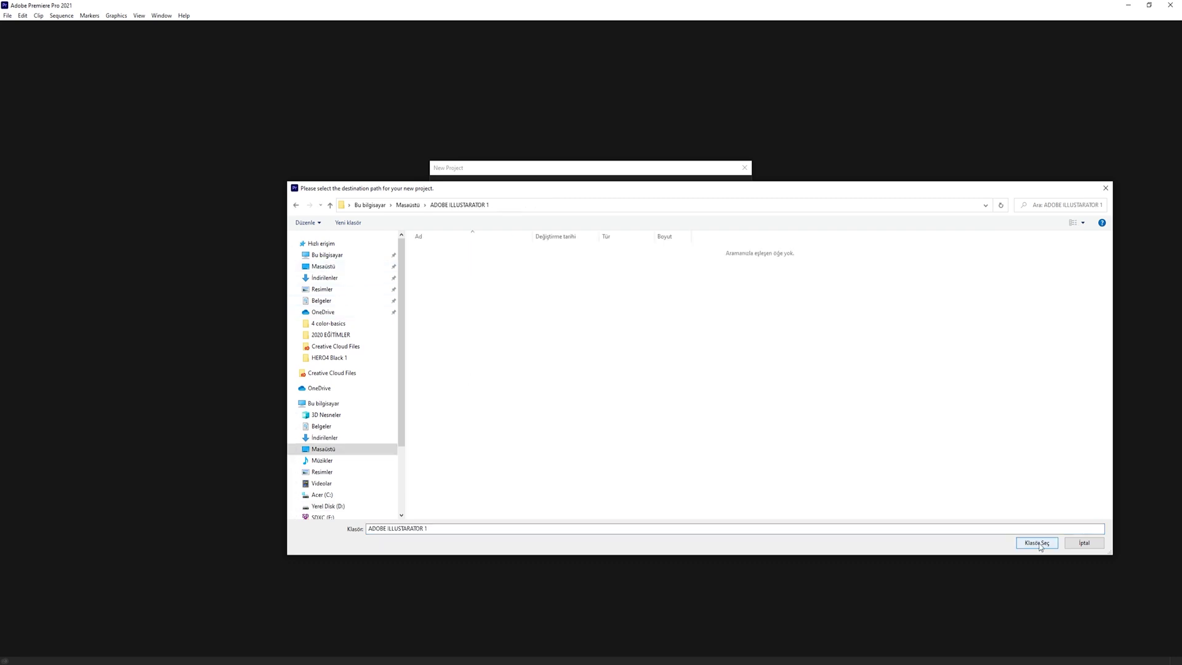
left_click(1038, 543)
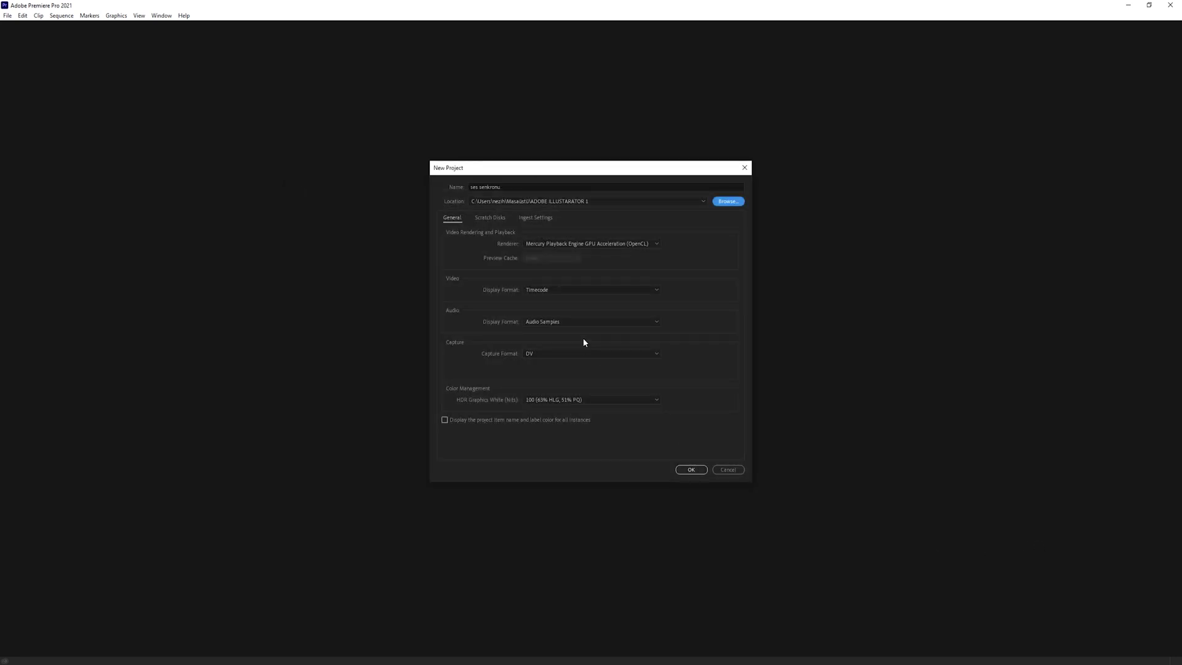
left_click(691, 470)
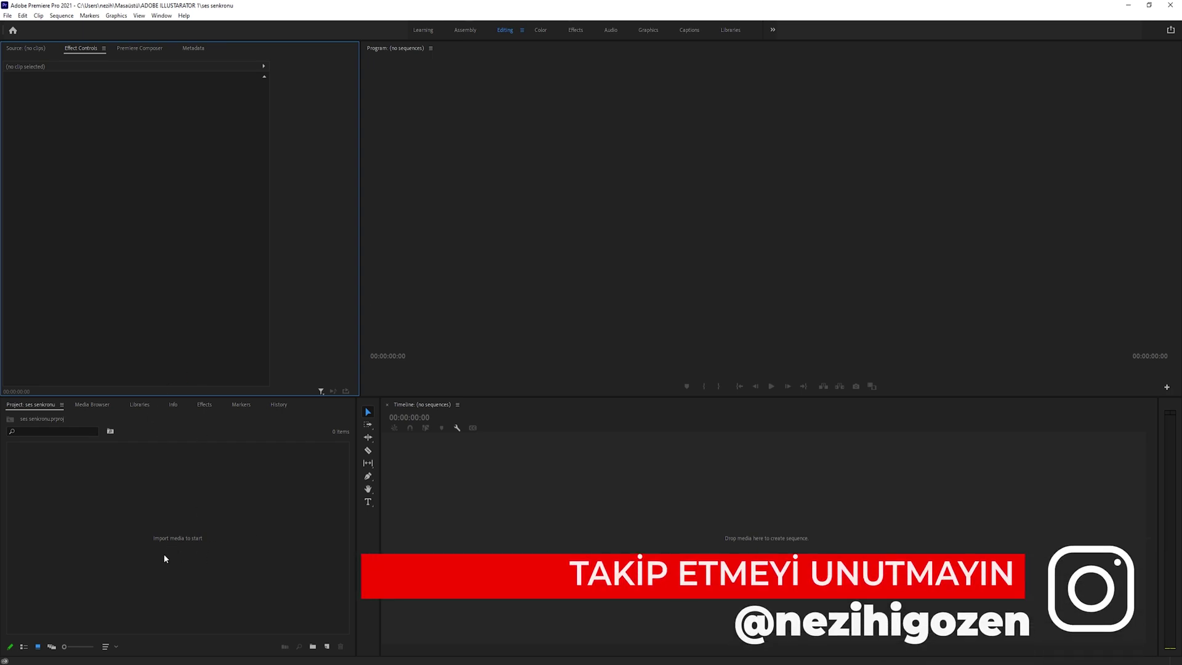
right_click(191, 502)
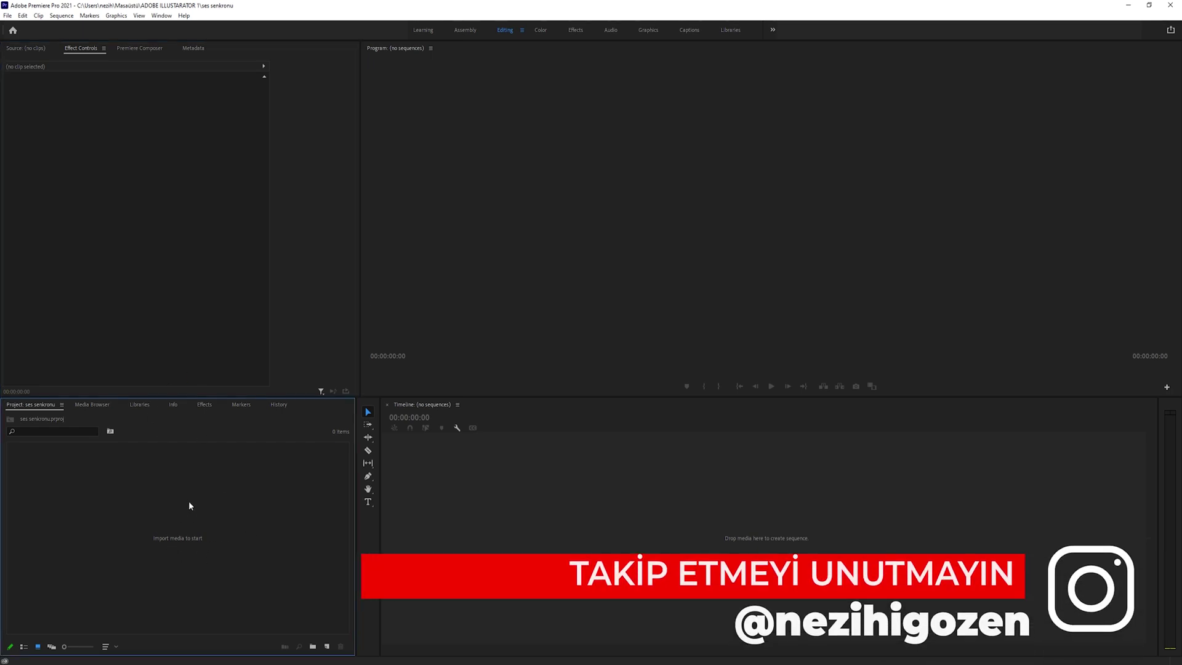
left_click(230, 392)
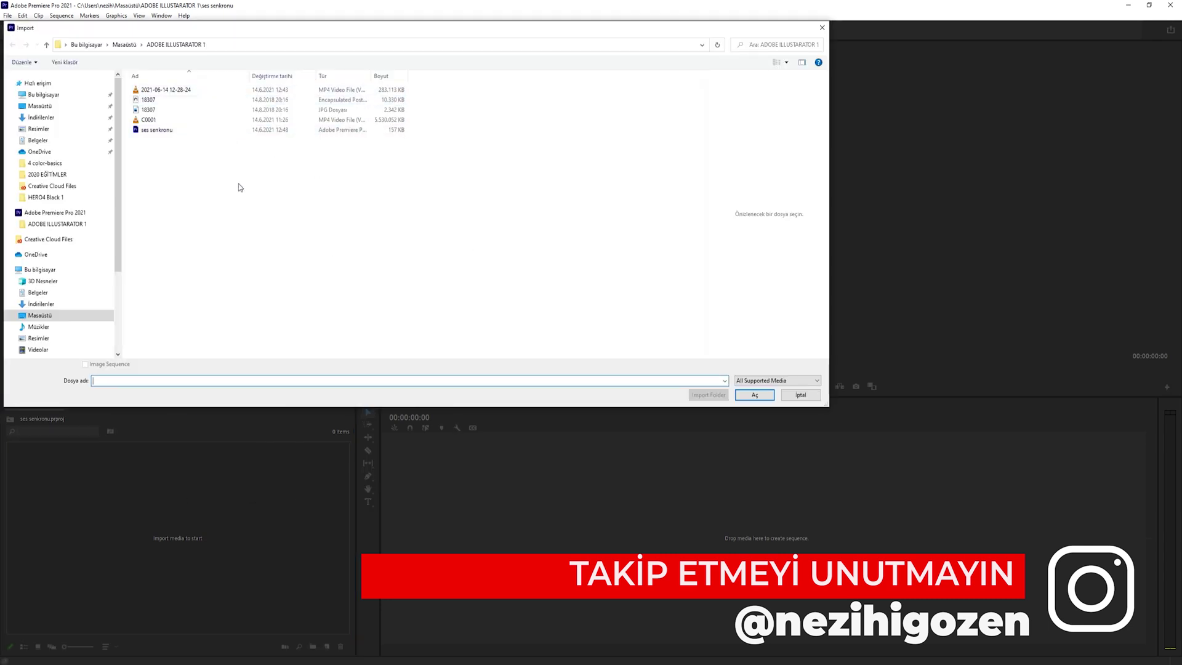
left_click(190, 92)
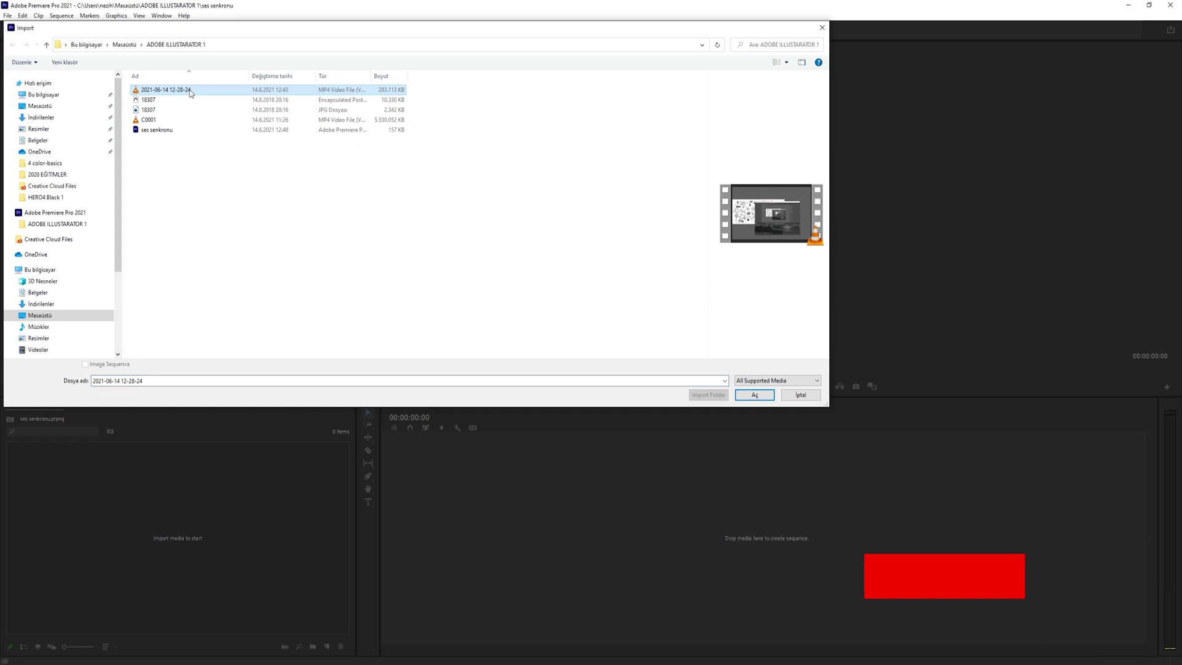
left_click(186, 122, "ctrl")
left_click(754, 394)
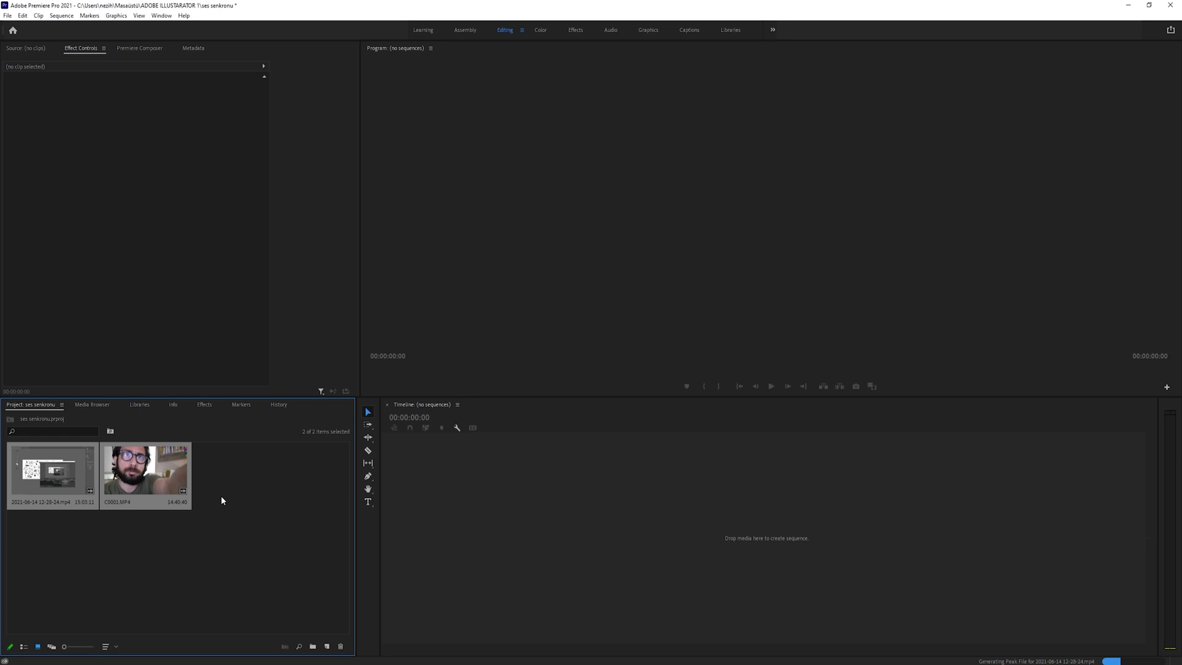
left_click(49, 471)
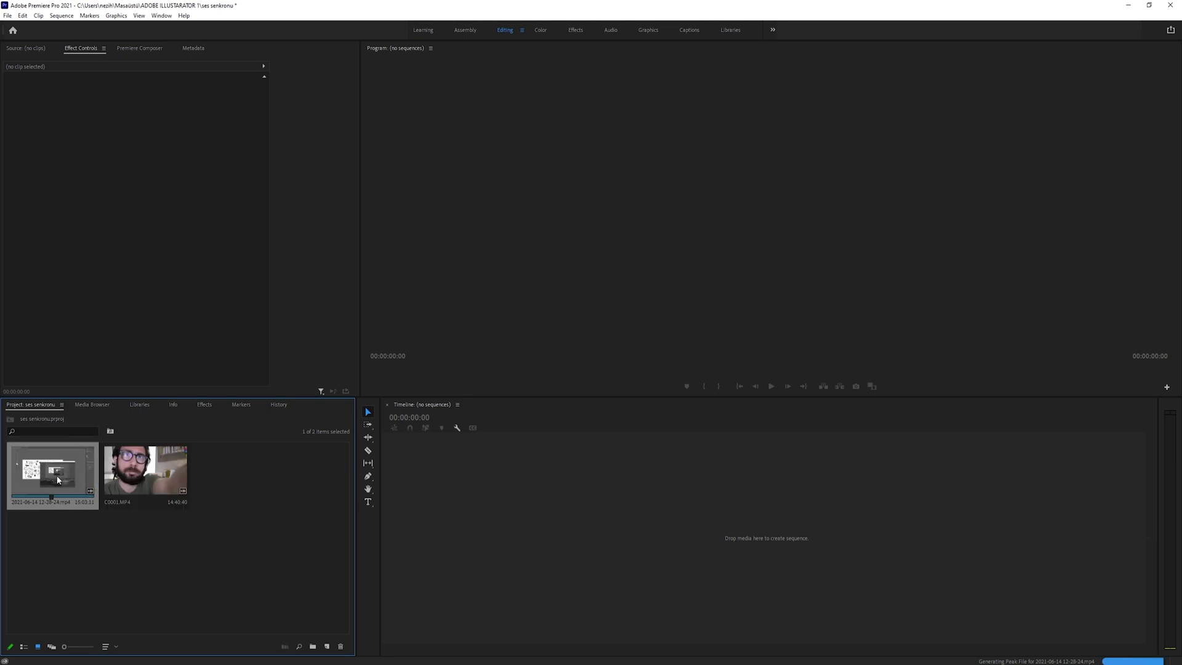
left_click(144, 468)
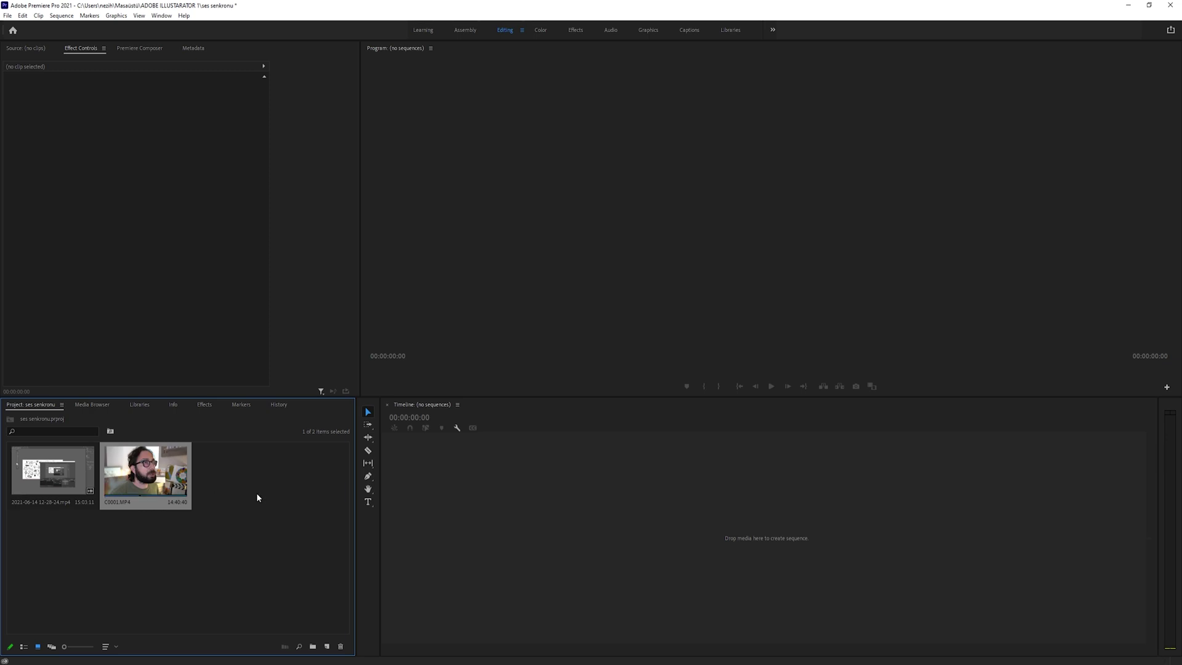
left_click(52, 471)
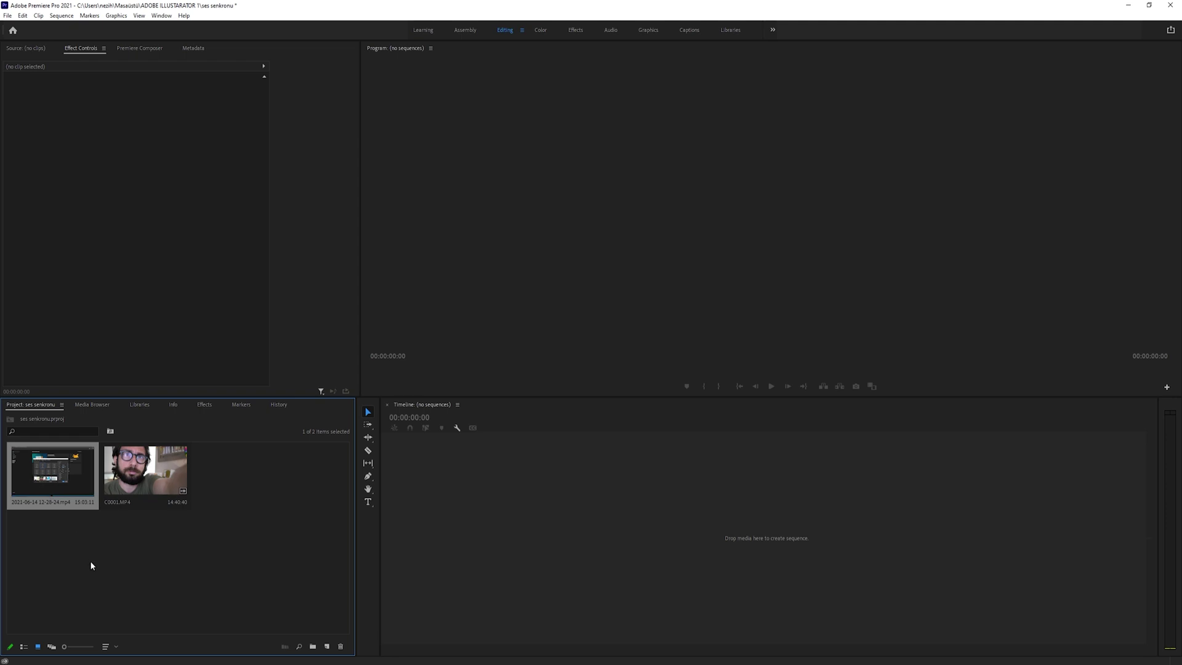
left_click(151, 472)
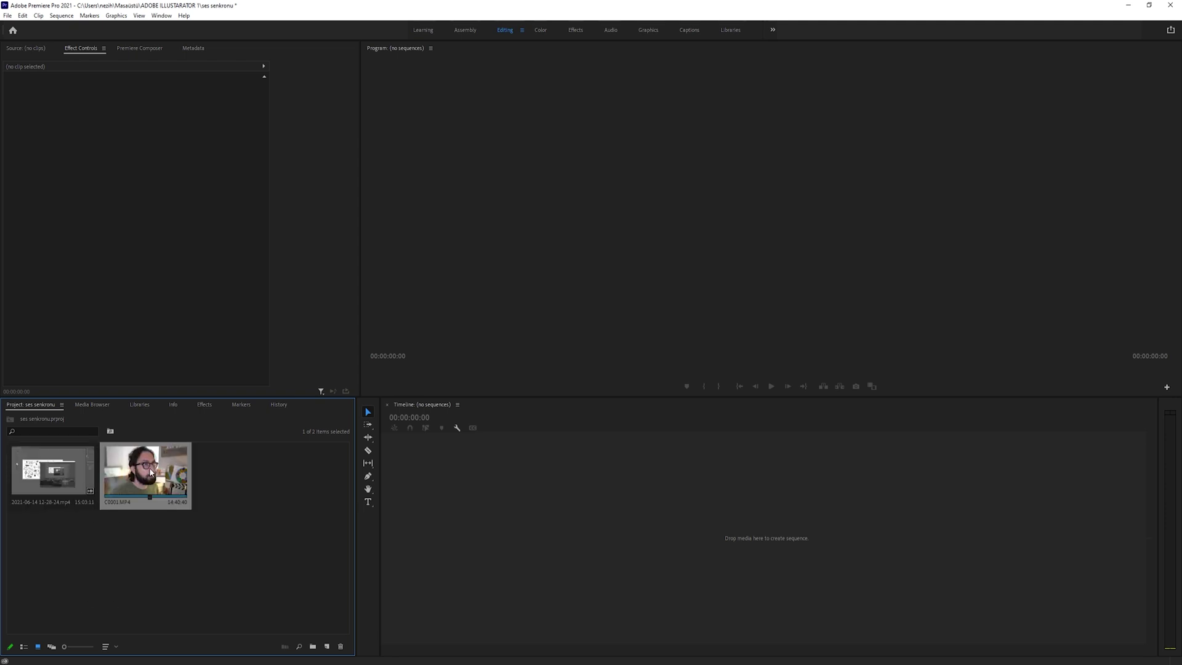
left_click(52, 473)
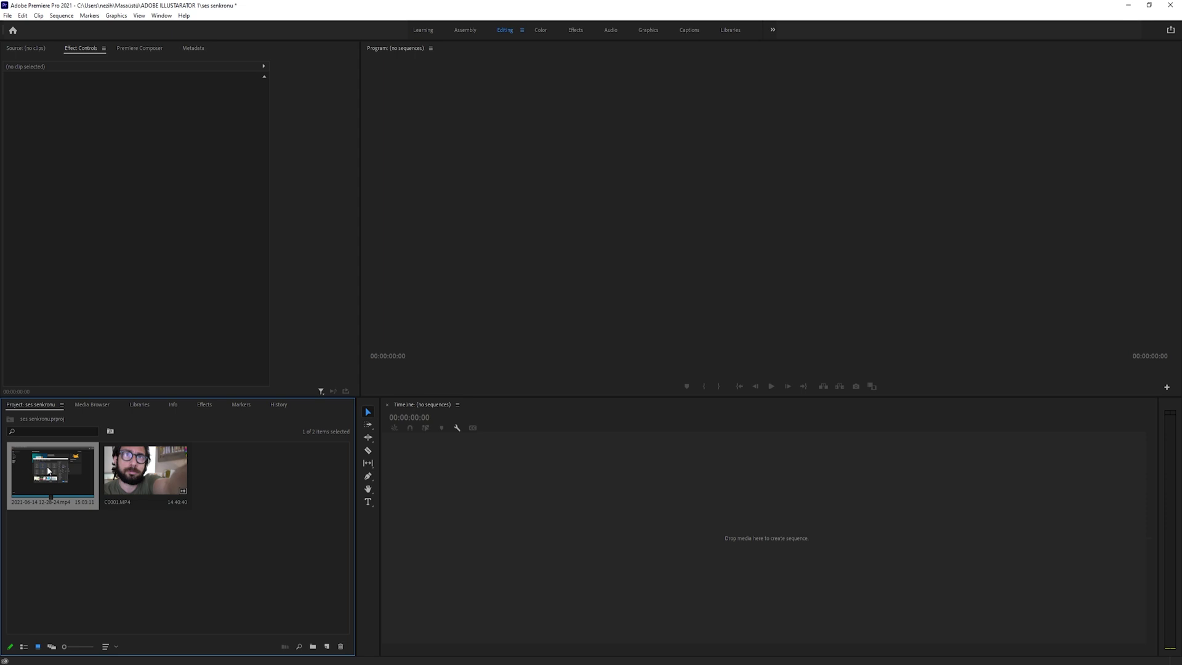
left_click_drag(48, 471, 547, 518)
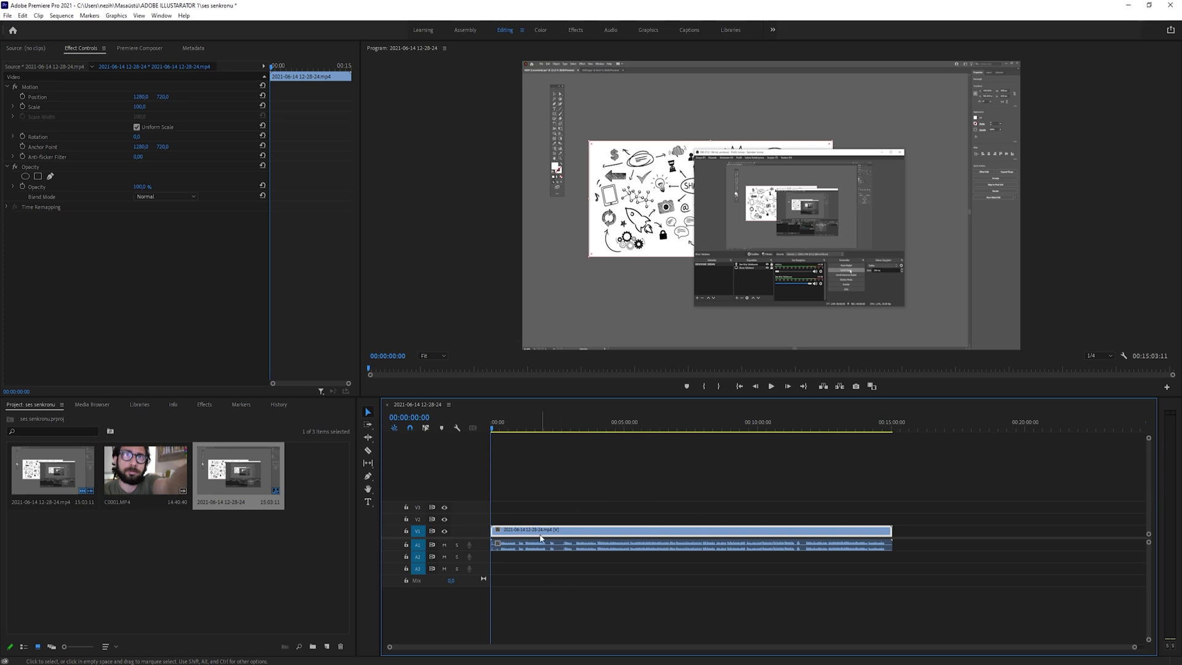
left_click_drag(478, 565, 481, 565)
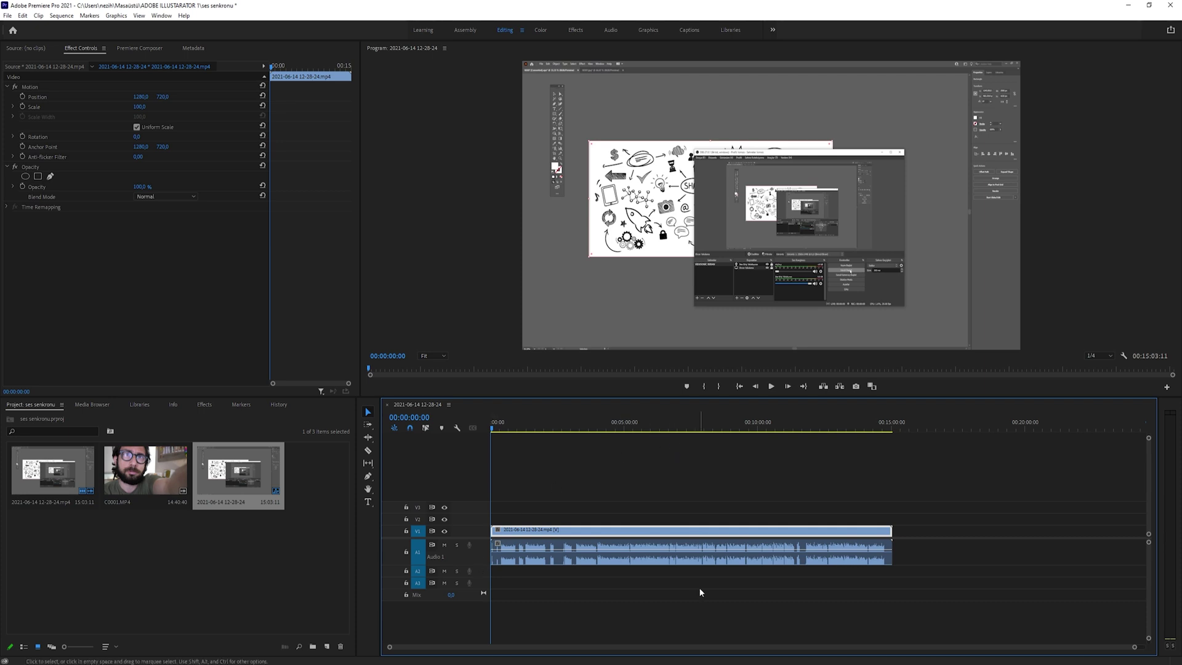
Place C0001.MP4 at the start of the sequence, with its video on V4 and its audio on A4.
left_click(148, 471)
left_click_drag(149, 472, 497, 502)
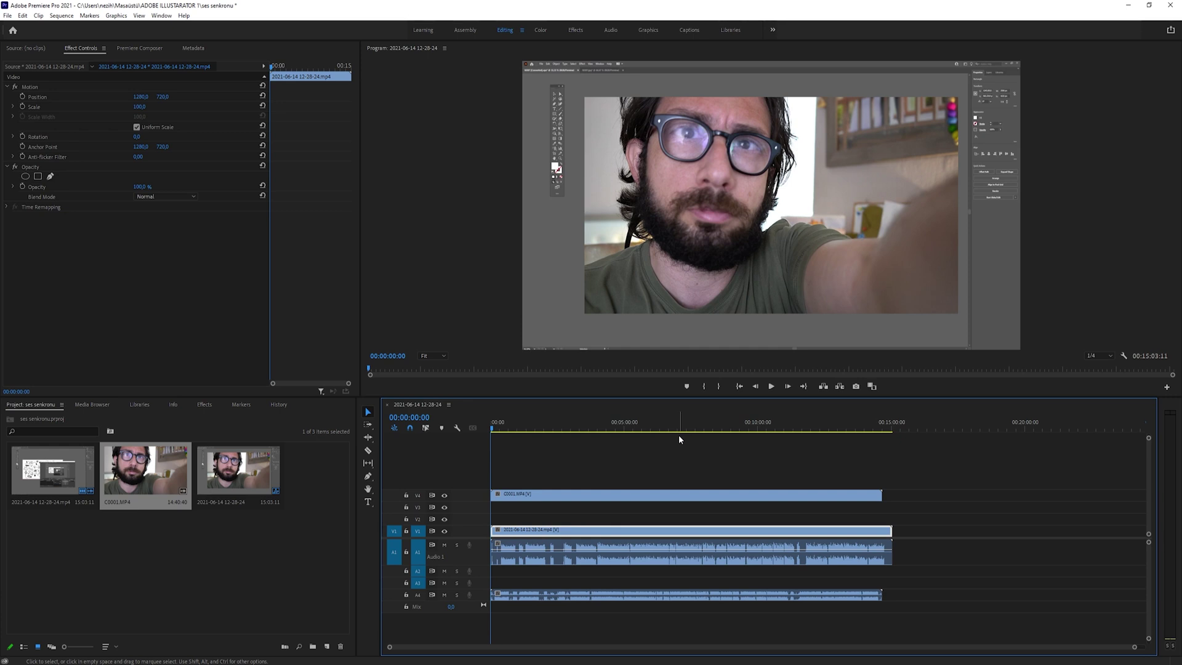
Mute audio track A1 and play the sequence from about 00:04:33 to hear only C0001.MP4's audio.
left_click(445, 546)
left_click_drag(494, 429, 611, 430)
left_click(772, 386)
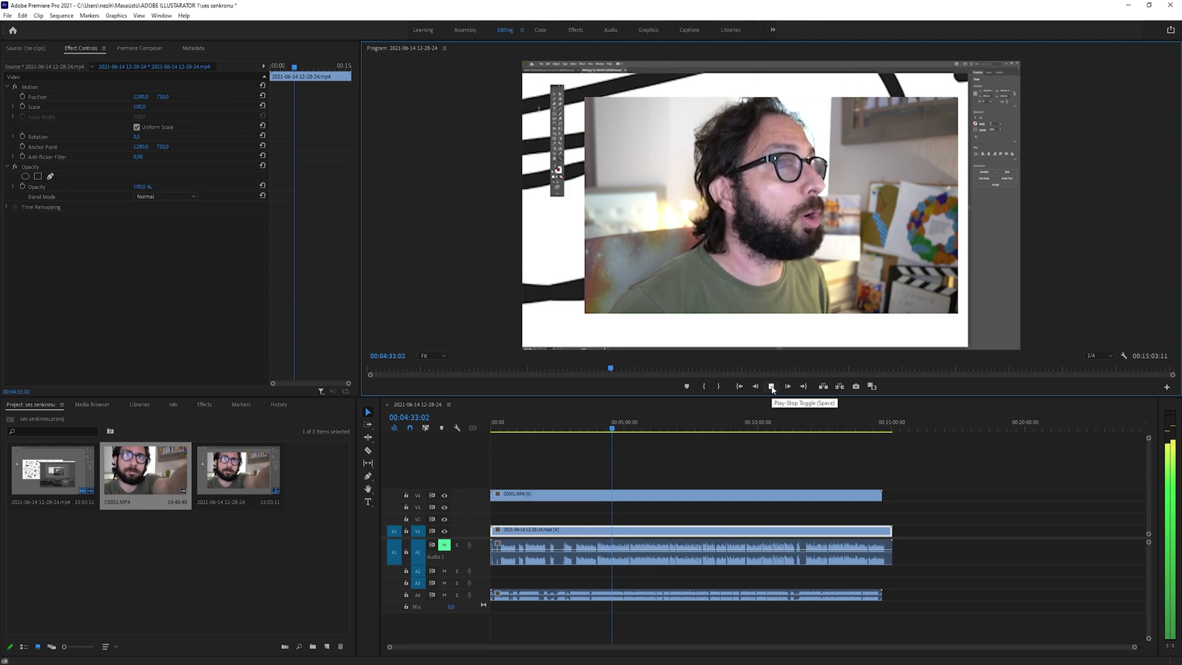
left_click(771, 387)
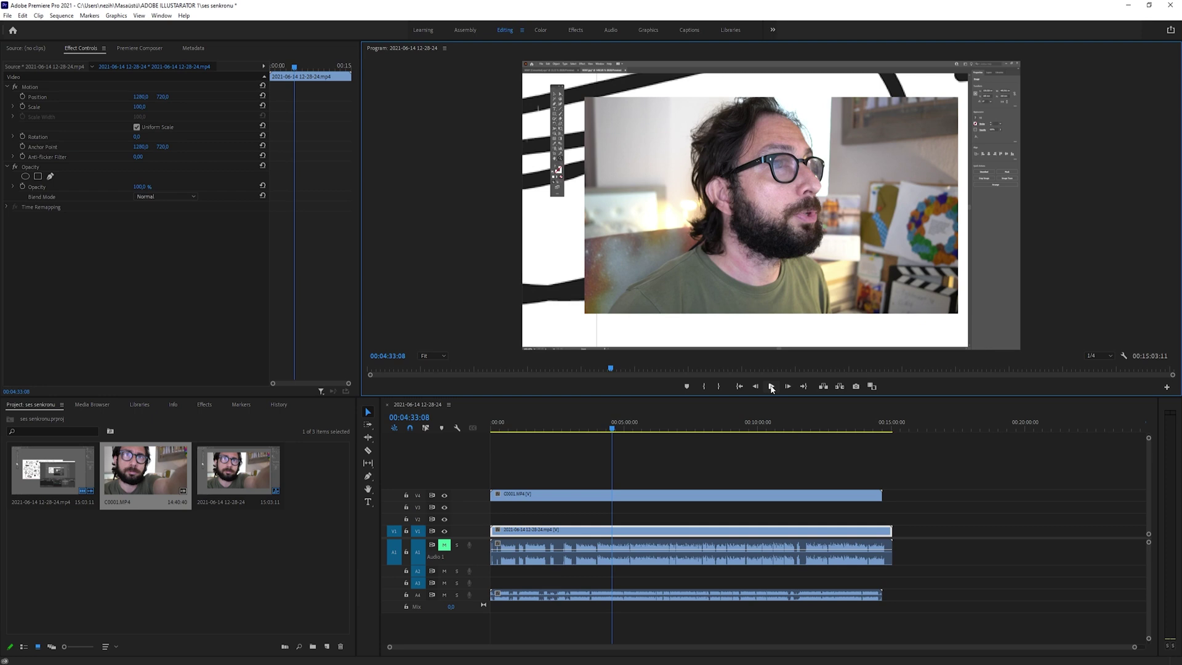
Mute audio track A4, unmute A1 and play the sequence briefly to hear the screen recording's audio.
left_click(444, 594)
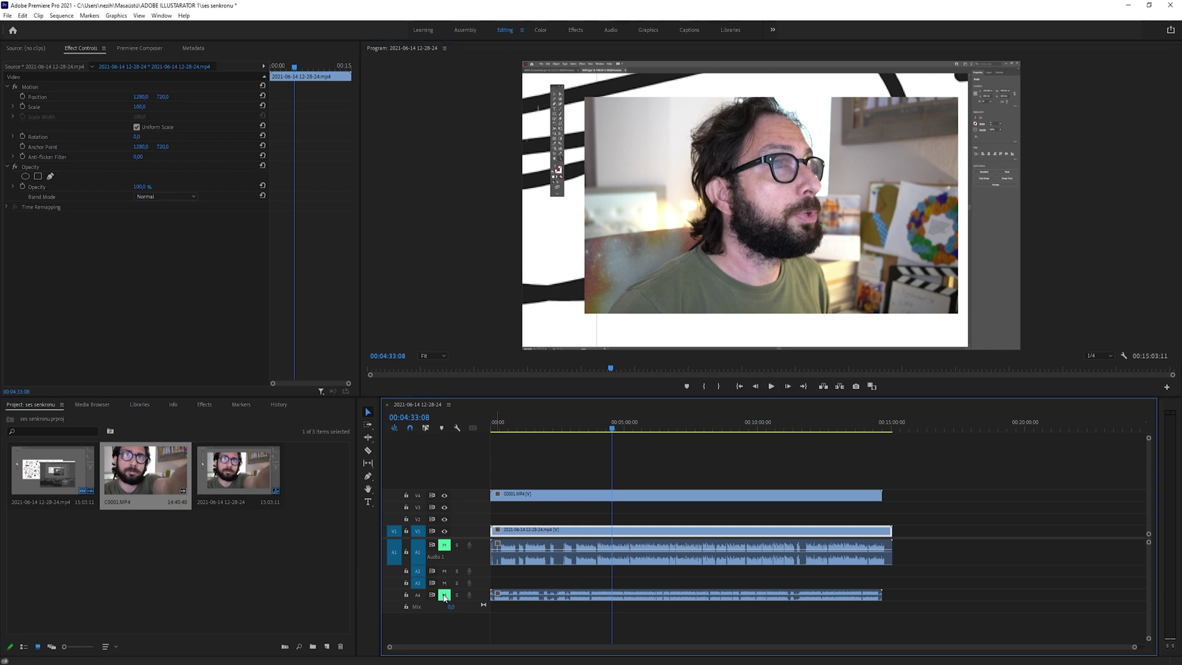
left_click(444, 545)
left_click(771, 386)
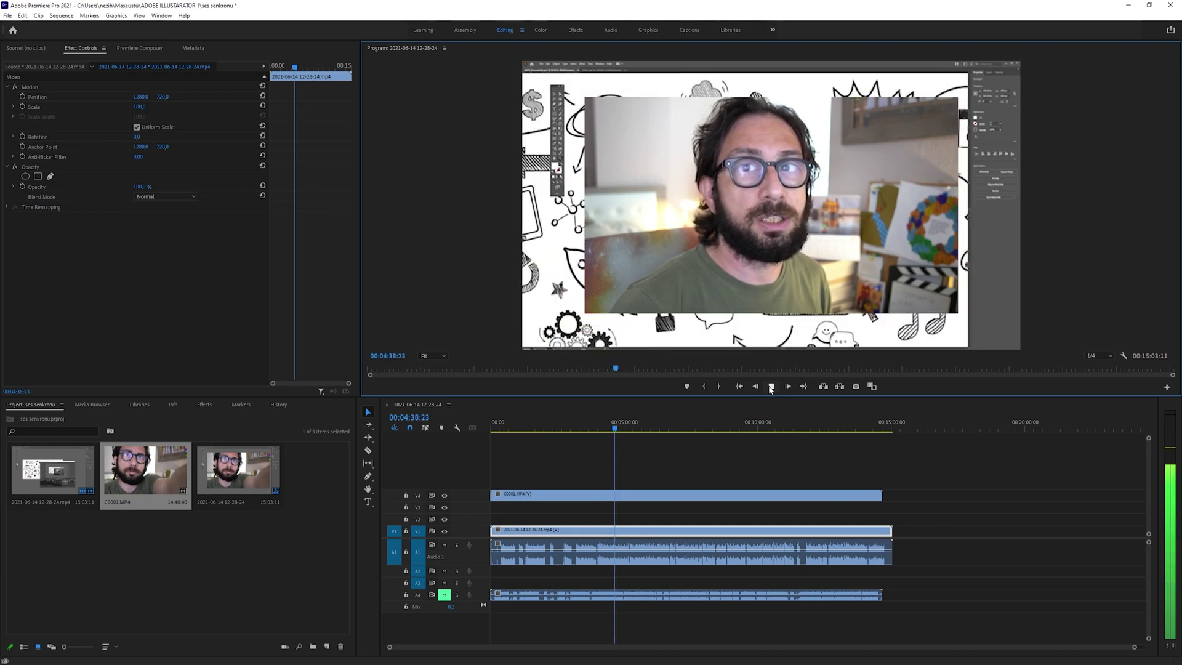
left_click(771, 386)
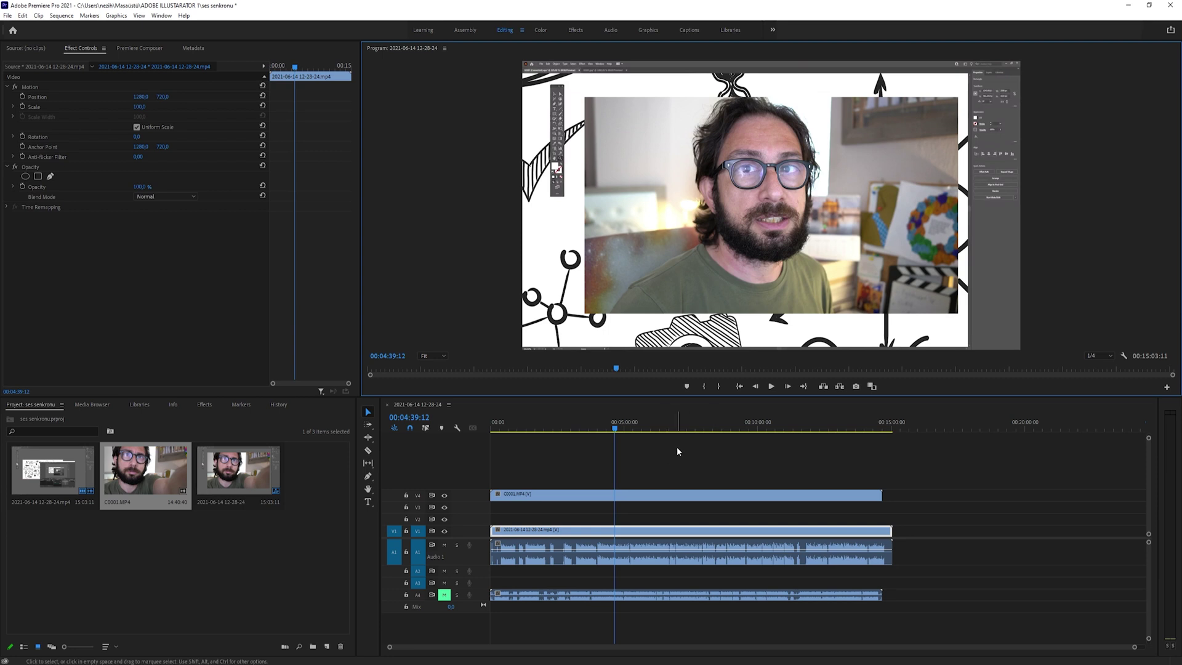
With the playhead at about 00:04:21, mute audio track A1 and select all clips in the sequence.
left_click(607, 430)
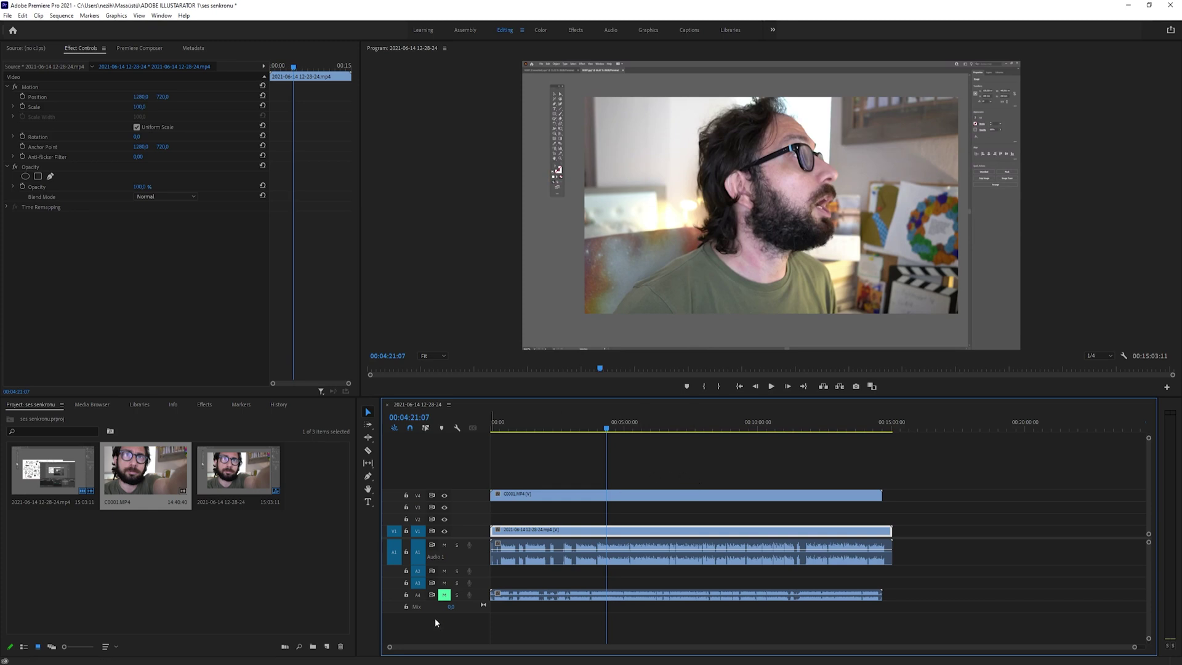
left_click(444, 545)
left_click_drag(729, 453, 738, 632)
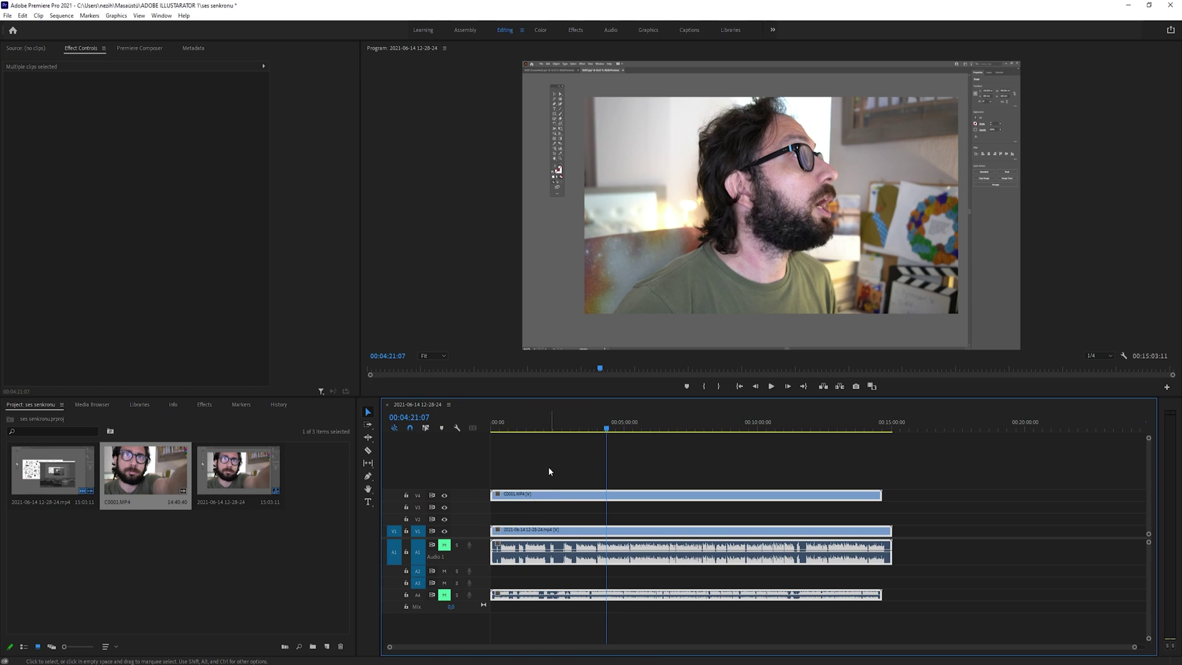
Turn the output of video tracks V4 and V1 off and back on to check which footage each holds.
left_click(445, 495)
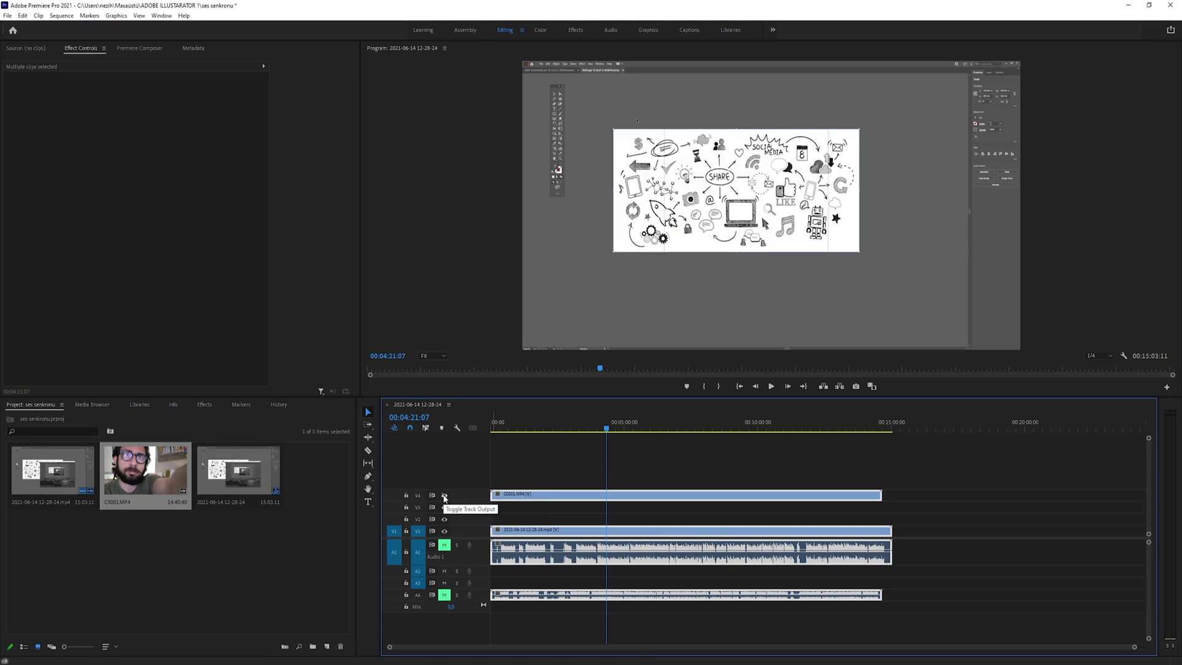
left_click(445, 497)
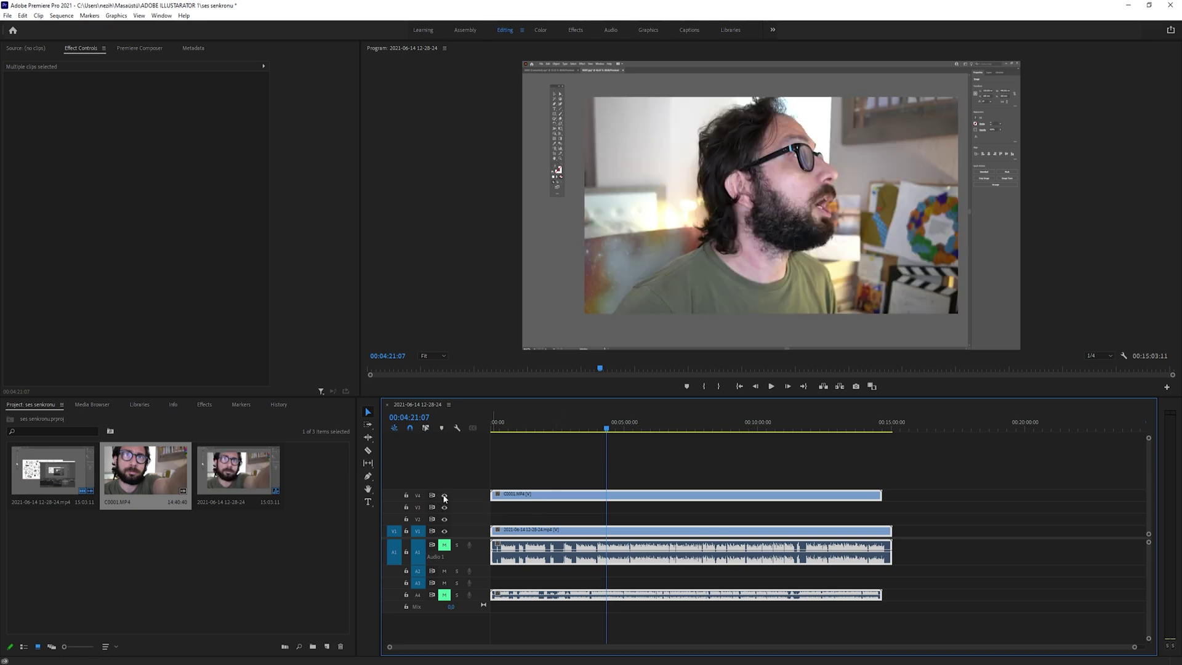
left_click(444, 531)
left_click(444, 531)
Select all clips in the sequence and synchronize them by audio using track channel 1.
right_click(671, 496)
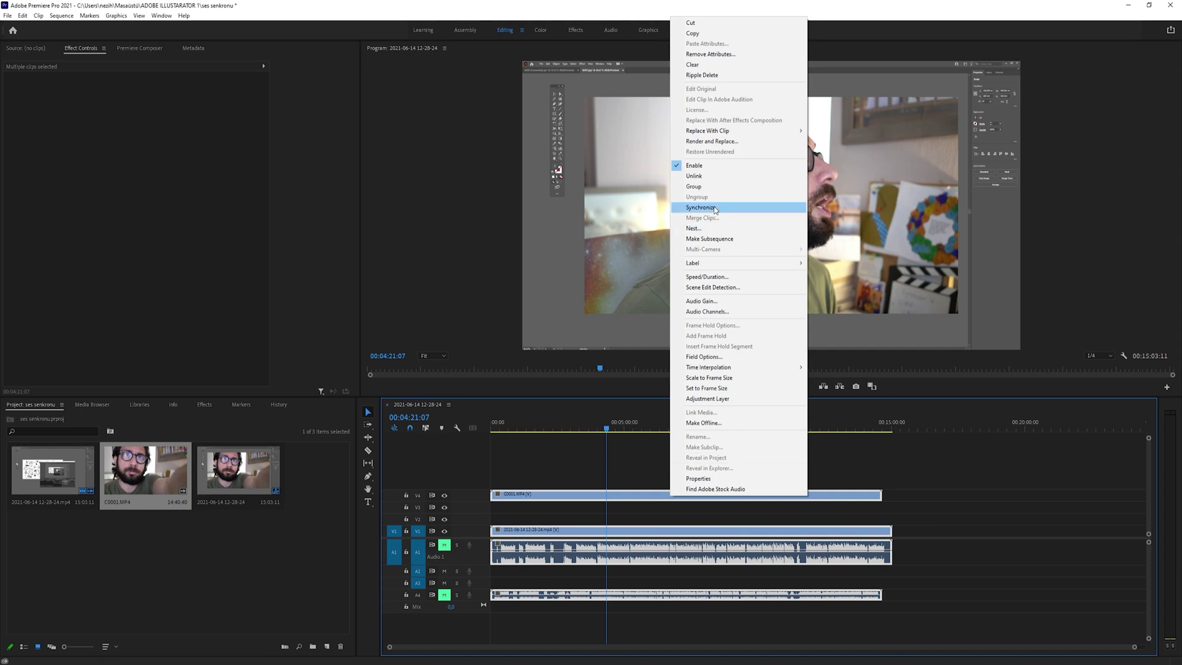
left_click(637, 453)
left_click_drag(645, 442, 670, 634)
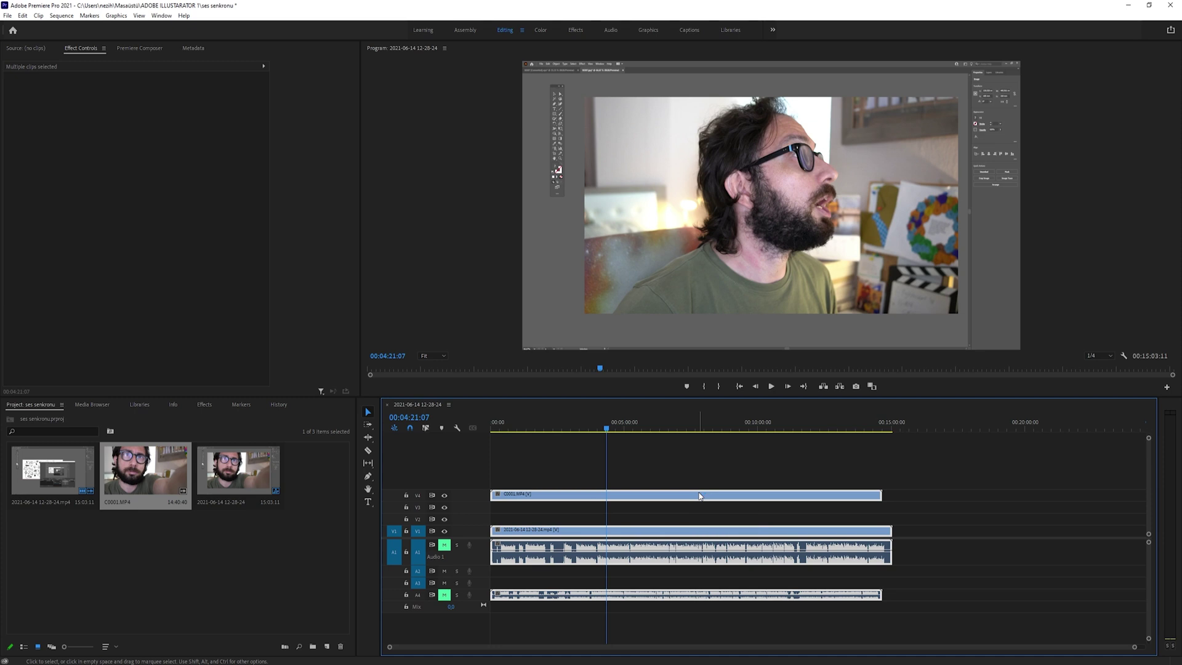
right_click(699, 496)
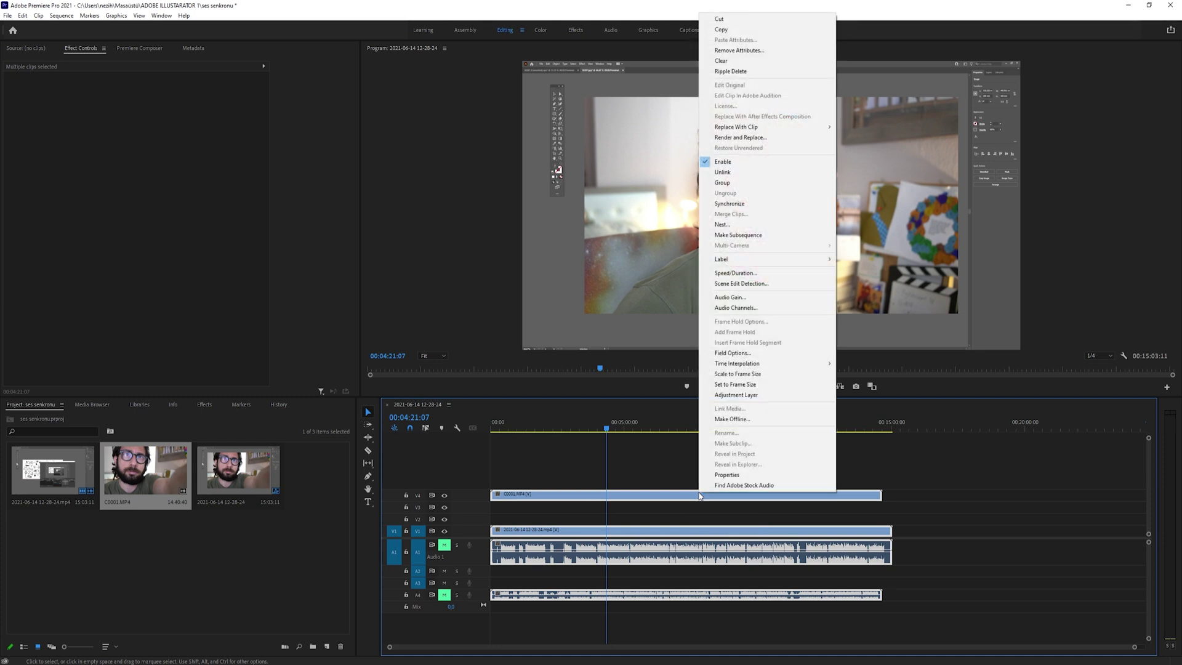
left_click(730, 204)
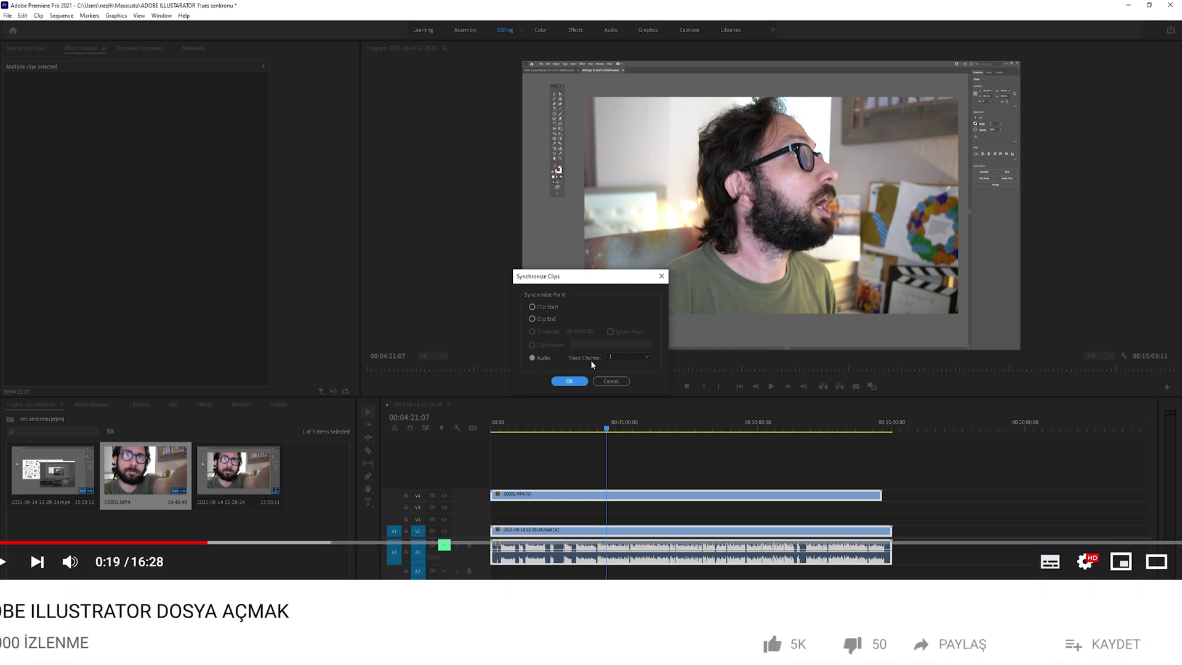
left_click(568, 382)
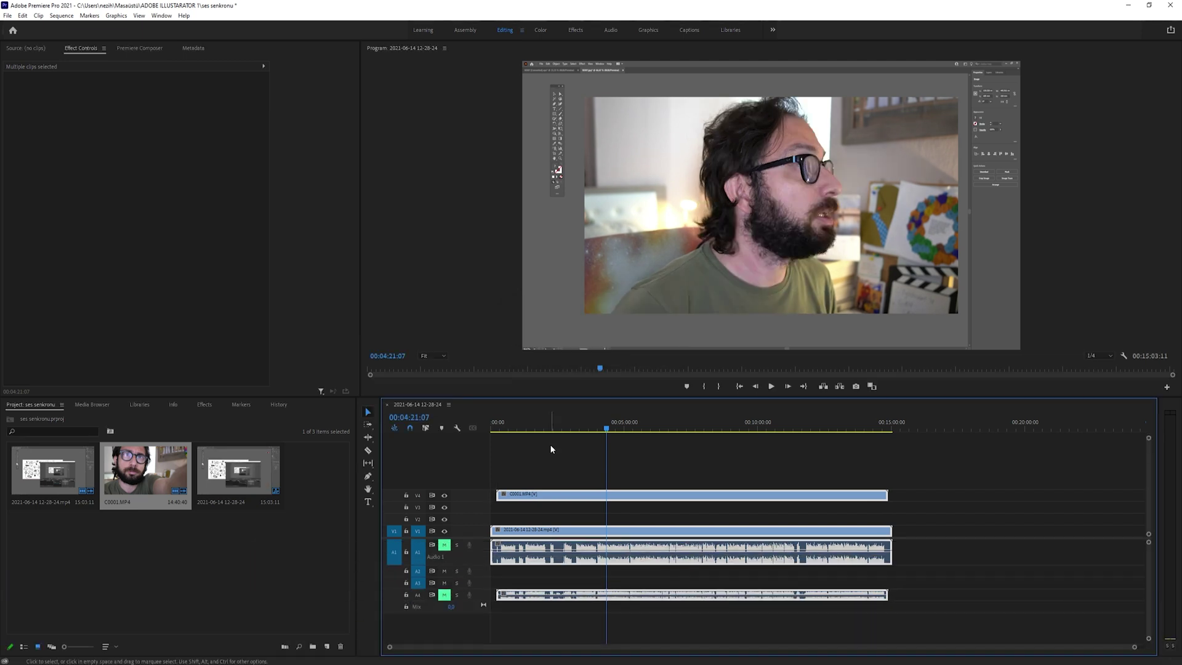
Increase the height of audio track A4, and unmute A1 to play back the synchronized clips from about 00:04:21.
left_click_drag(474, 601, 473, 620)
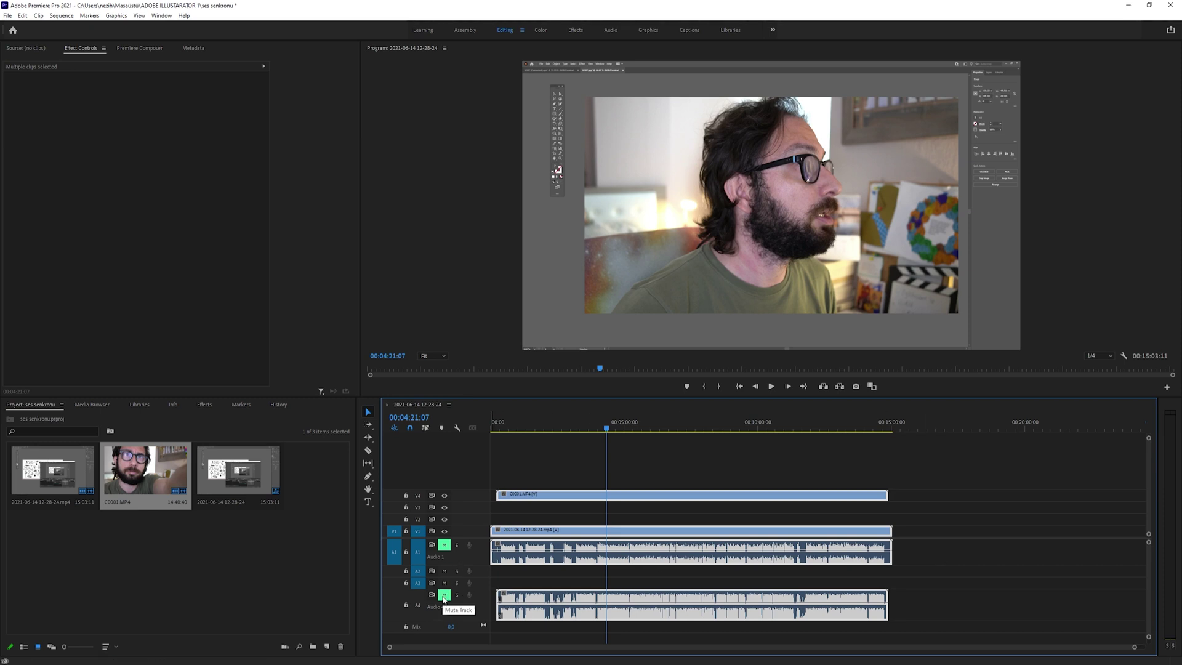
left_click(444, 545)
left_click(770, 387)
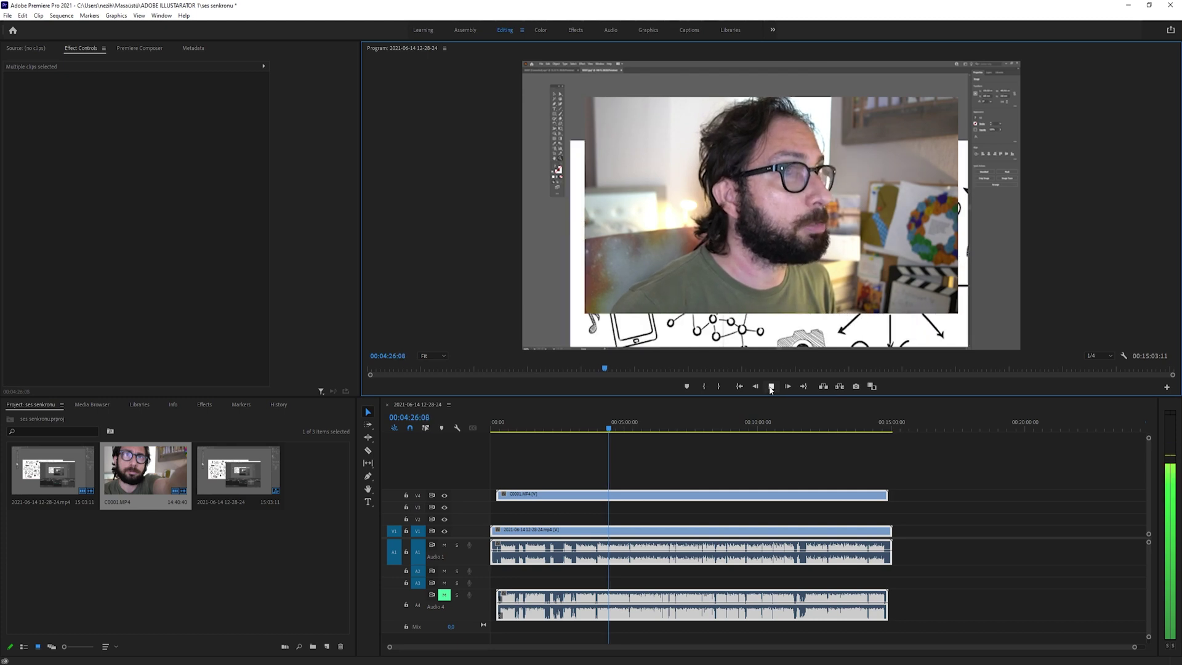
left_click(771, 387)
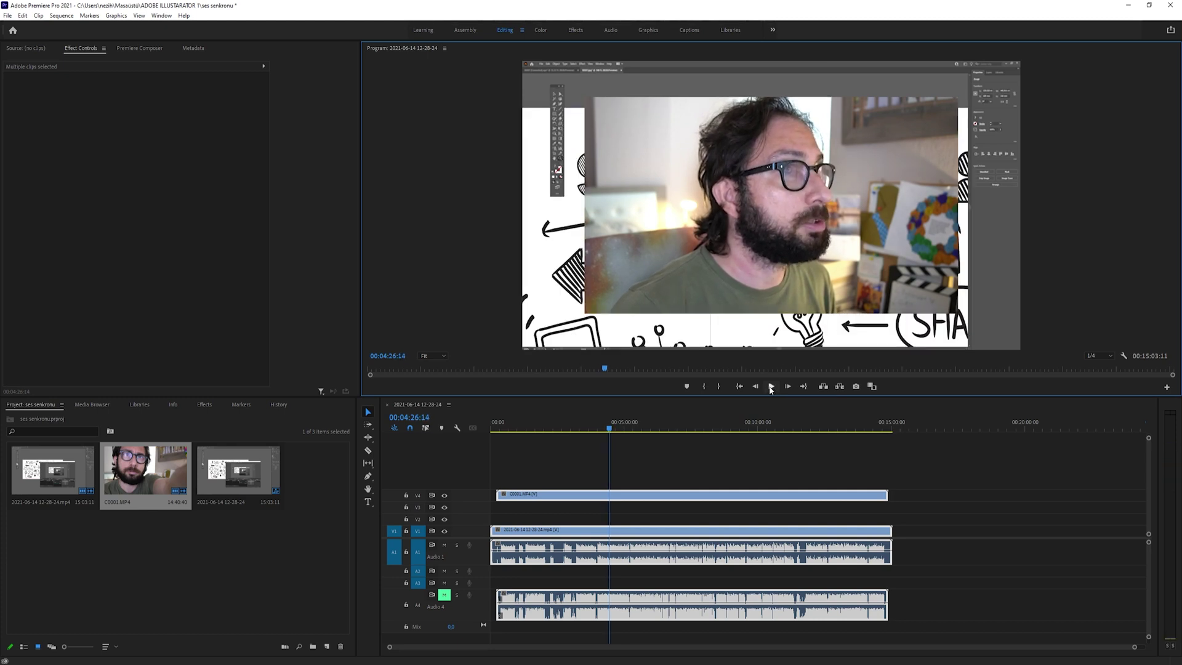
Delete only the audio of the C0001.MP4 camera clip on track A4, keeping its video on V4.
left_click(942, 605)
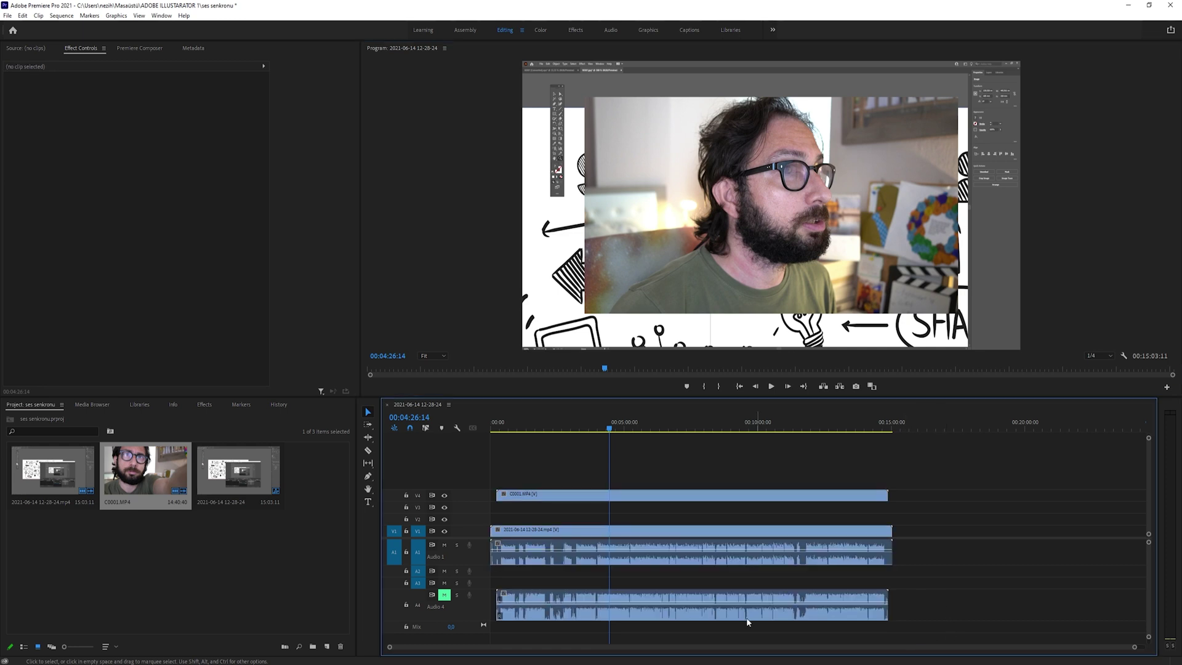
left_click(681, 598)
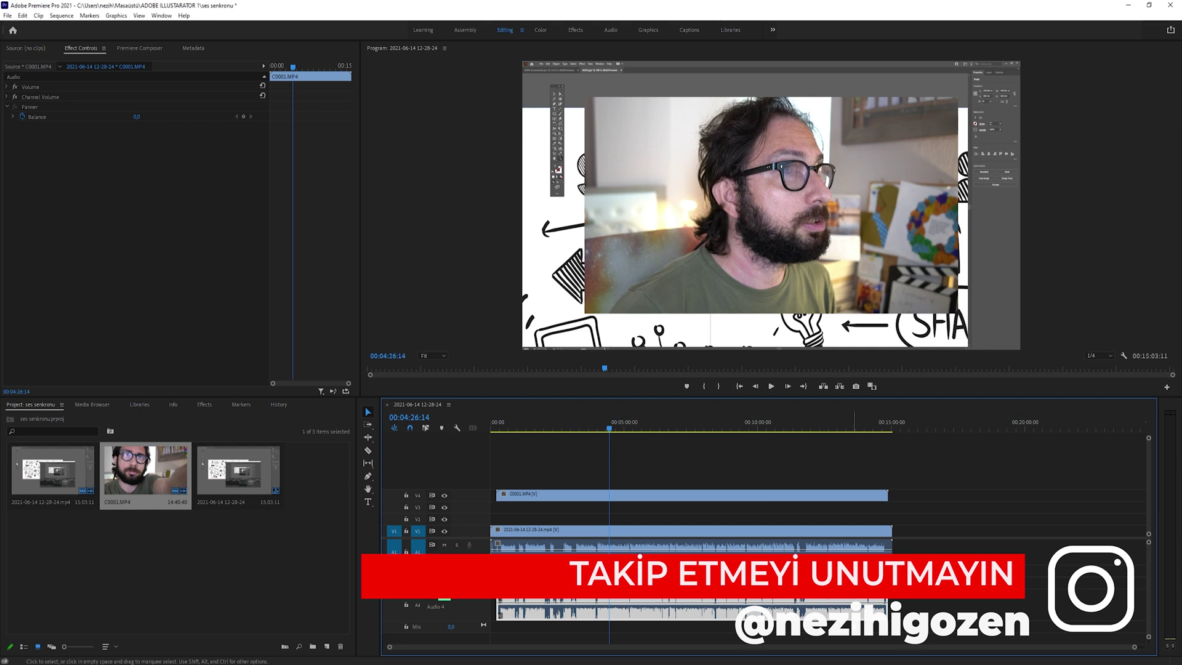
key("Delete")
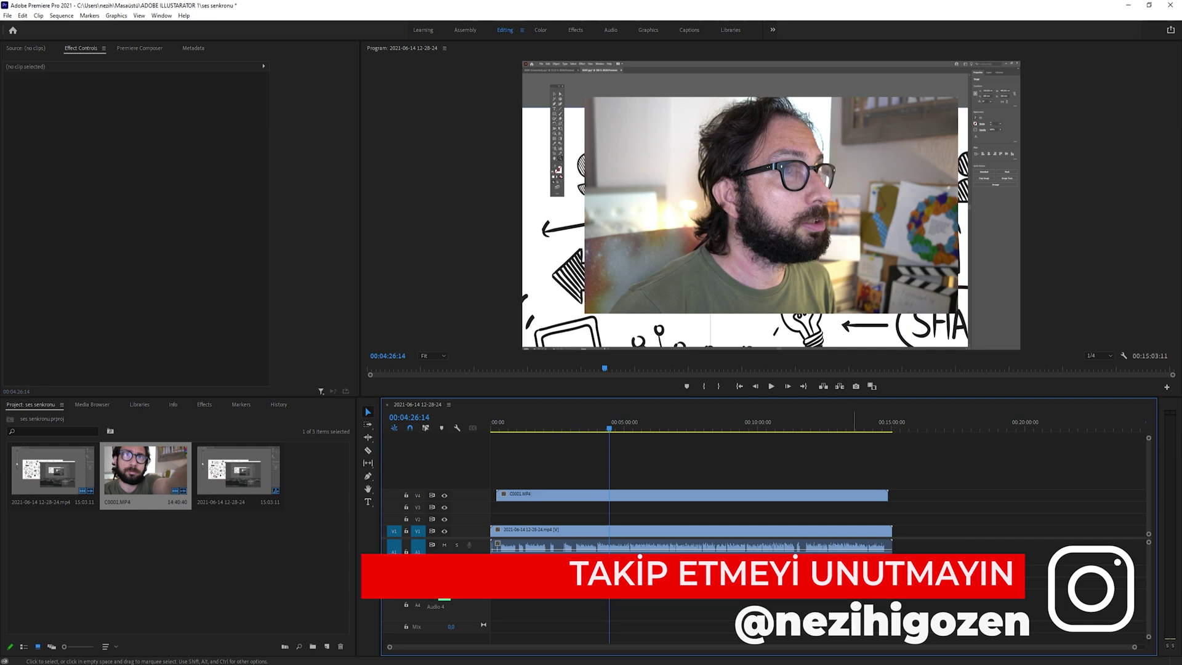
Trim the start of the screen recording on V1 and A1 to line up with the start of the C0001.MP4 clip.
left_click_drag(515, 466, 541, 498)
left_click(511, 516)
left_click(500, 530)
left_click_drag(493, 529, 499, 530)
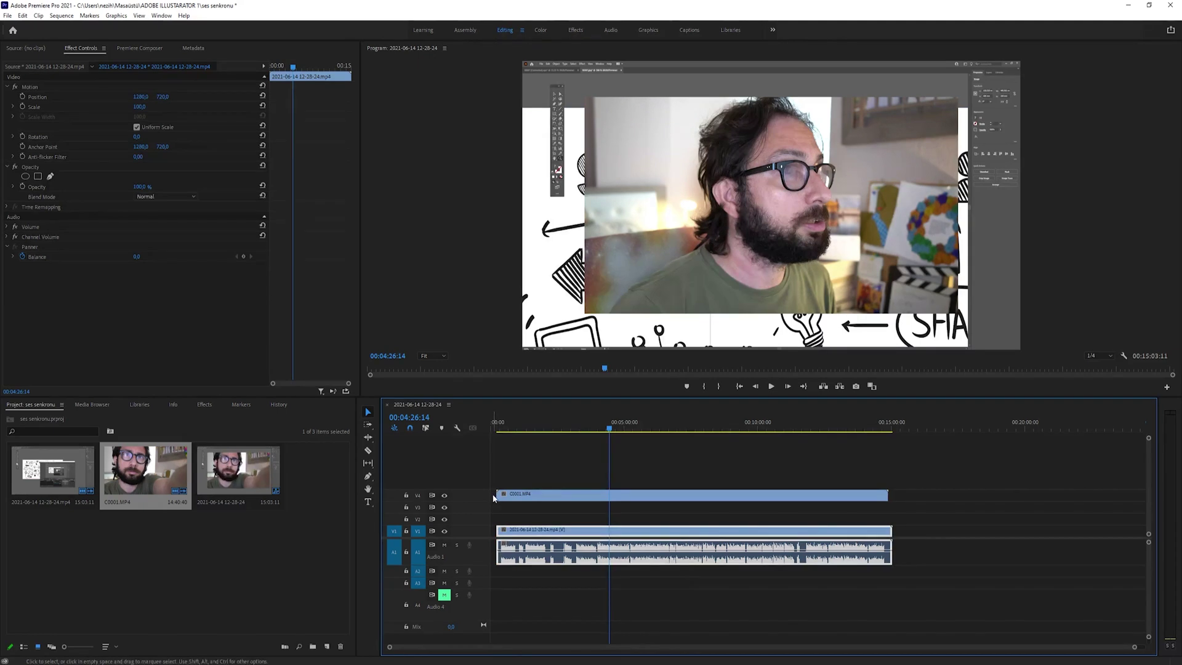
Ripple delete the empty gap at the start of the sequence, and scrub the playhead to about 00:08:06 to check the footage.
right_click(494, 497)
left_click(501, 501)
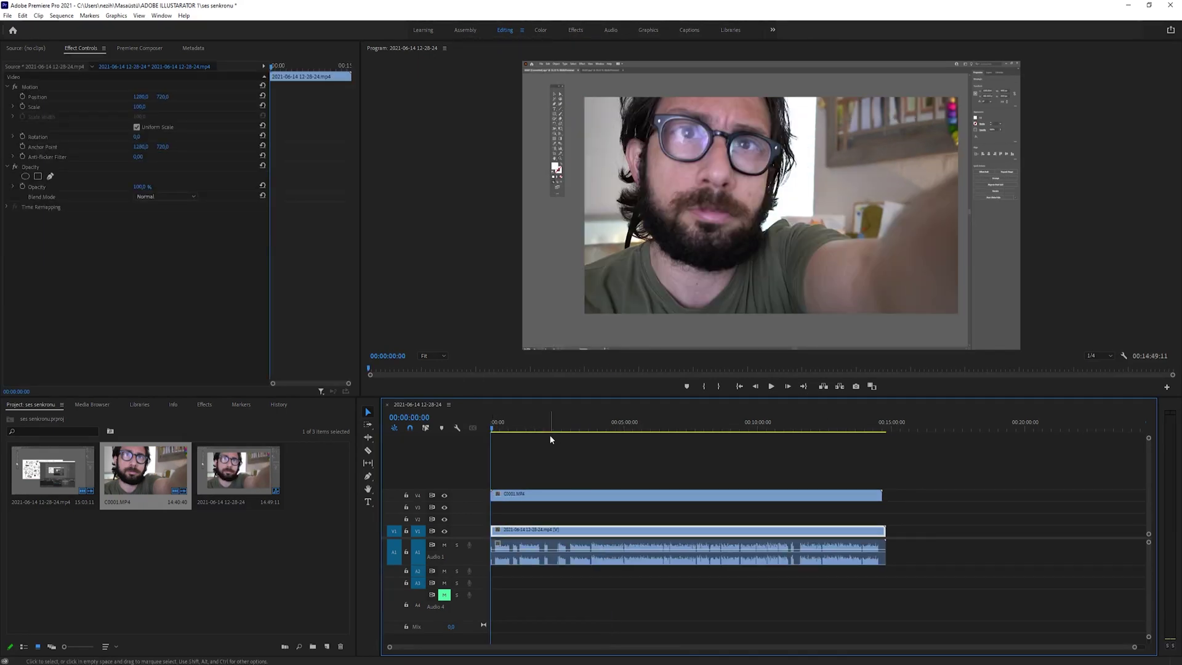
left_click_drag(493, 430, 708, 457)
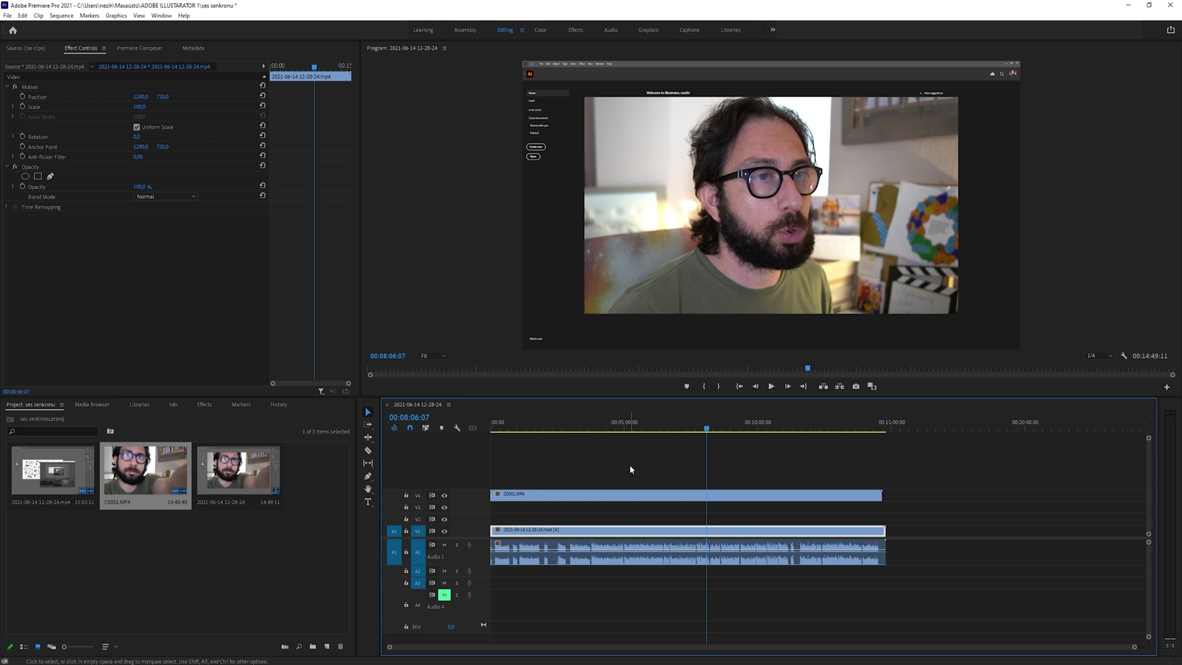